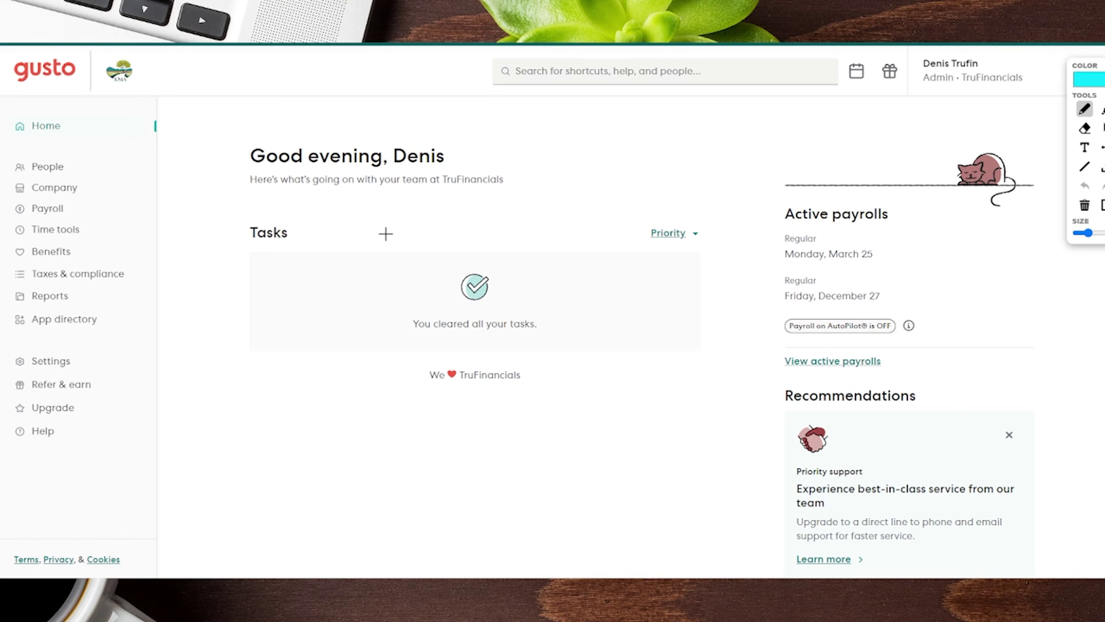
Step: Open People > Team members to show the company's one active team member
{"action": "left_click_drag", "start_coordinate": [72, 166], "coordinate": [219, 166]}
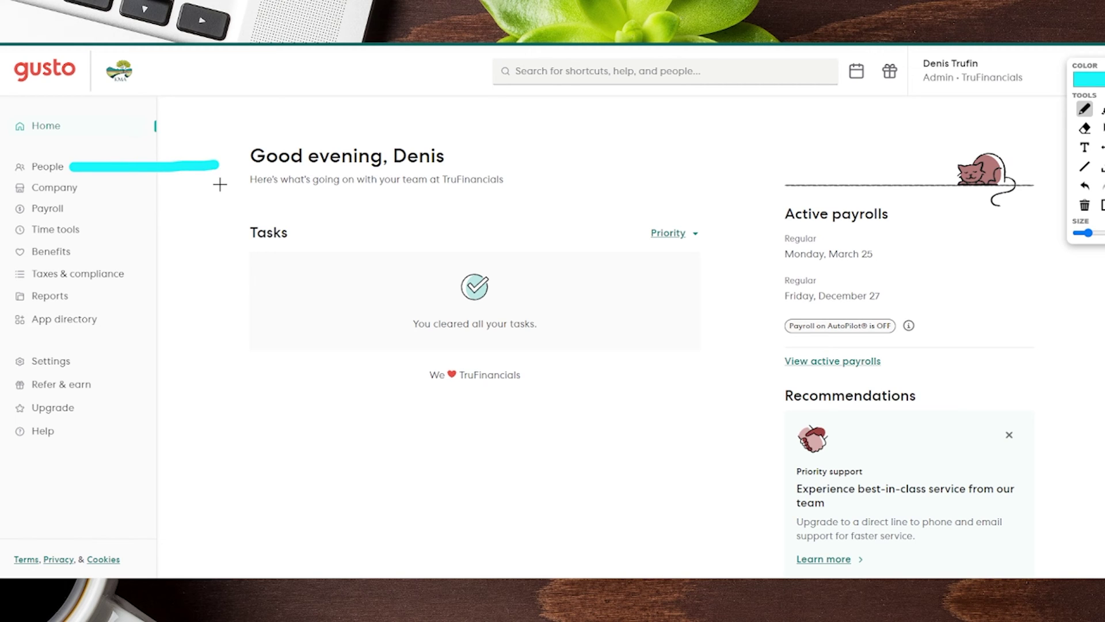
{"action": "left_click", "coordinate": [1102, 128]}
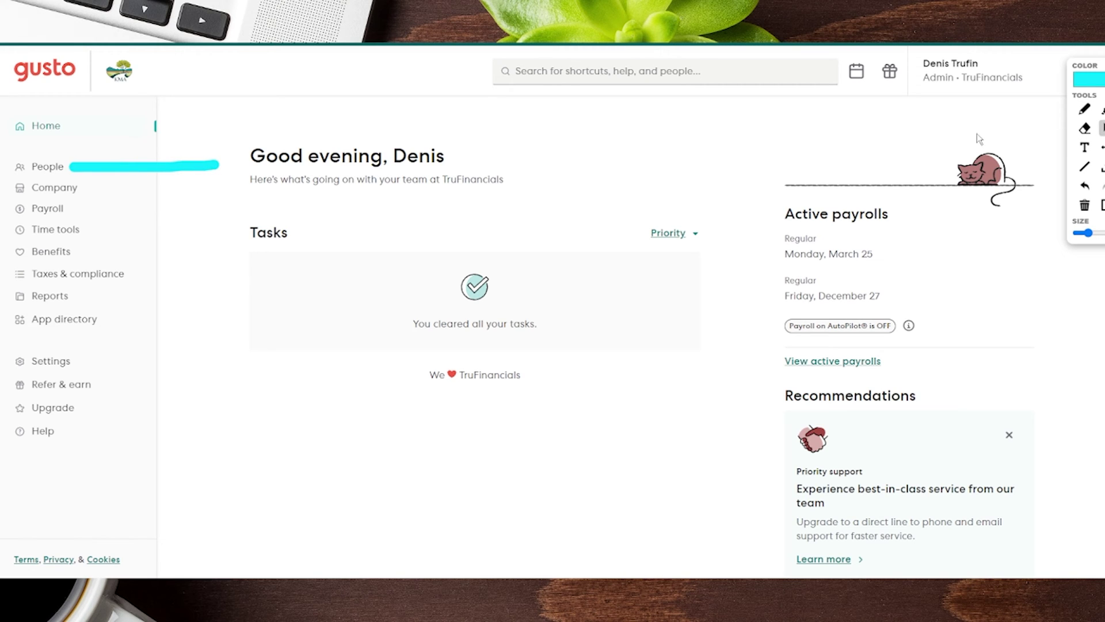
{"action": "left_click", "coordinate": [41, 168]}
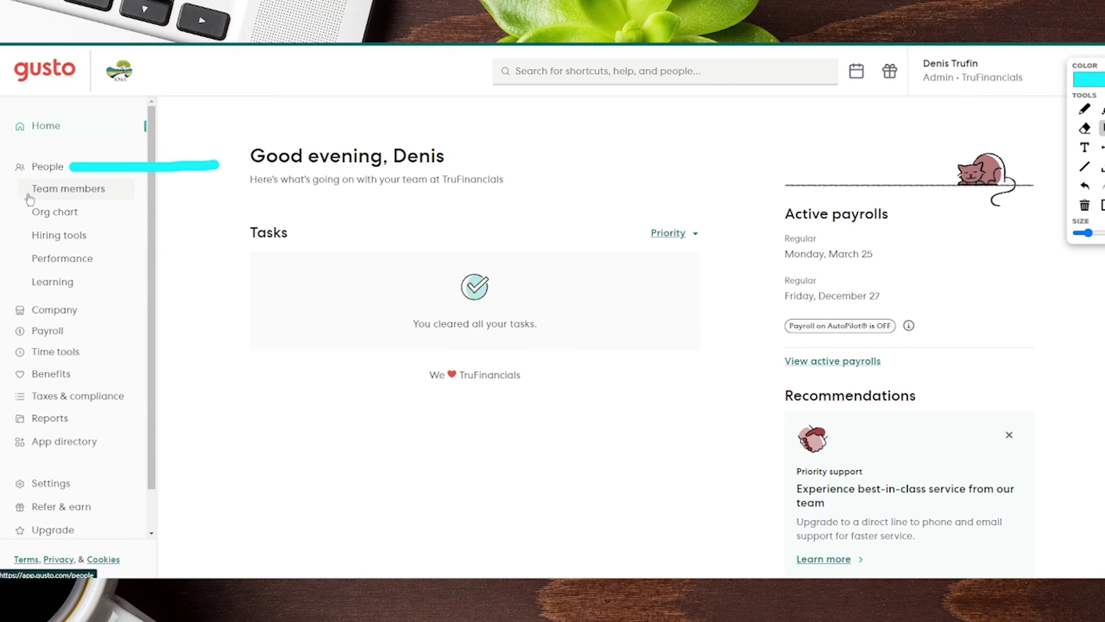
{"action": "left_click", "coordinate": [60, 194]}
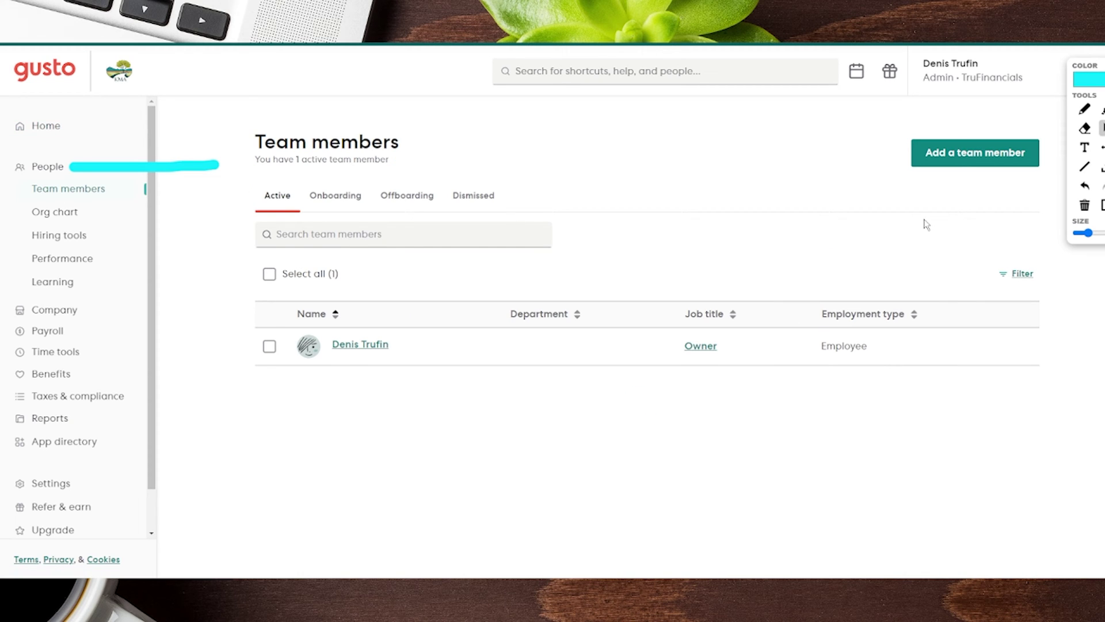
{"action": "left_click", "coordinate": [1084, 205]}
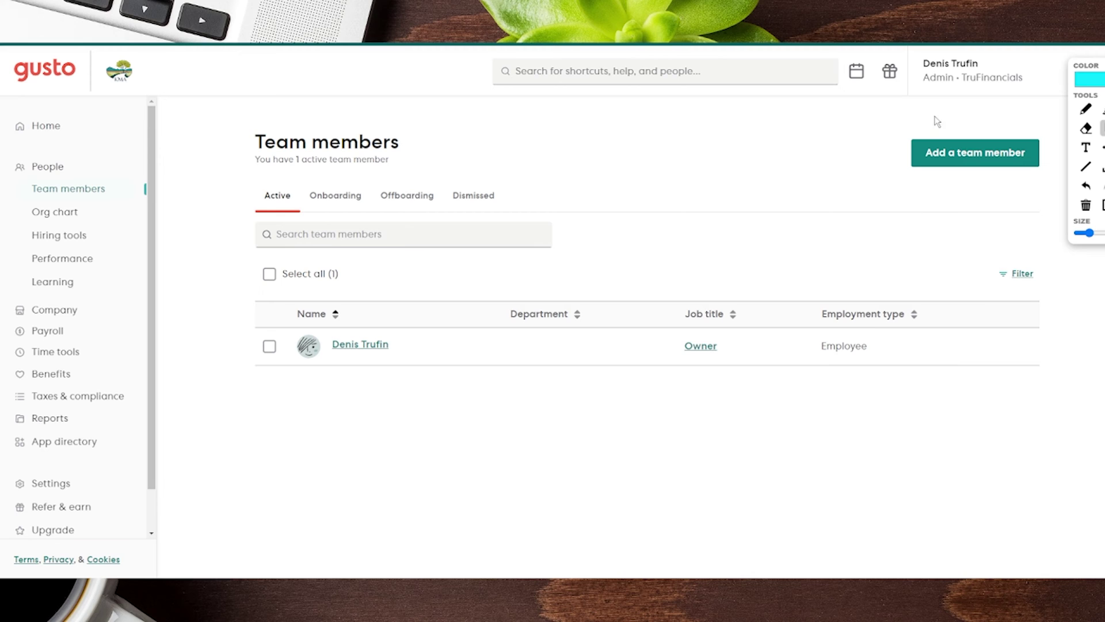
{"action": "left_click", "coordinate": [1085, 111]}
{"action": "mouse_move", "coordinate": [944, 106]}
{"action": "left_mouse_down"}
{"action": "mouse_move", "coordinate": [846, 148]}
{"action": "mouse_move", "coordinate": [1068, 195]}
{"action": "mouse_move", "coordinate": [904, 118]}
{"action": "left_mouse_up"}
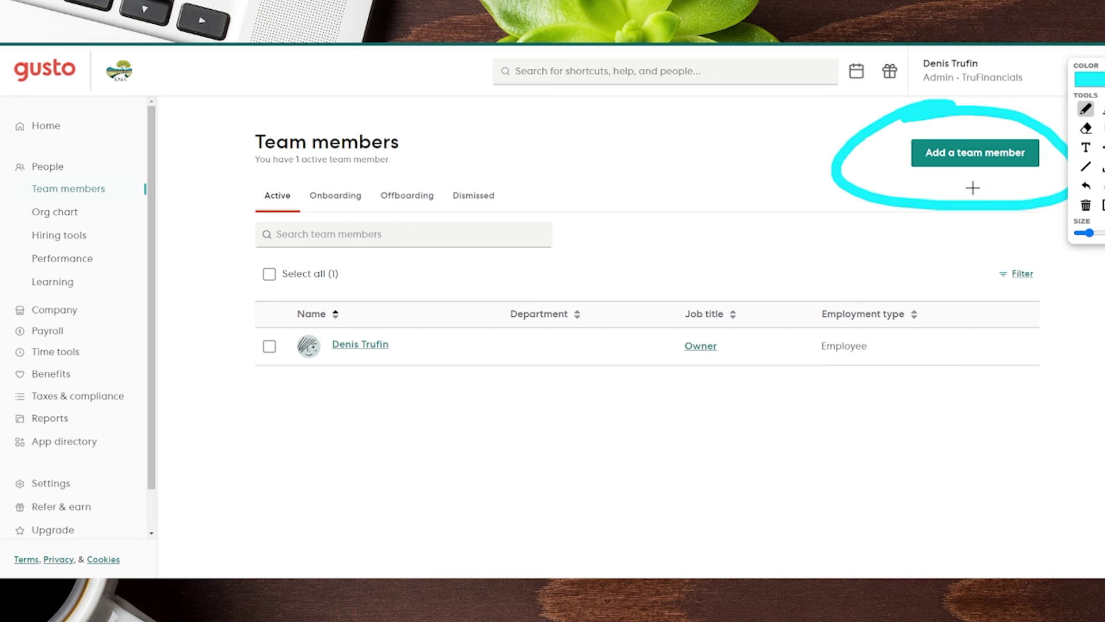
{"action": "left_click", "coordinate": [1085, 205]}
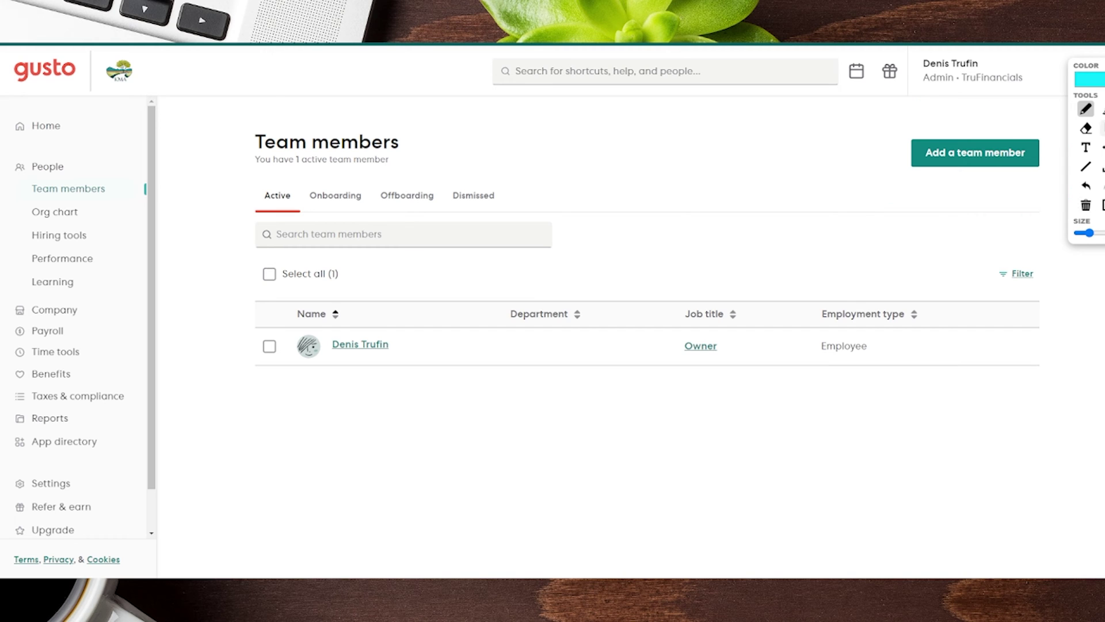
Step: Start adding a team member and choose Business contractor, filling business name and personal email
{"action": "left_click", "coordinate": [1102, 128]}
{"action": "left_click", "coordinate": [980, 152]}
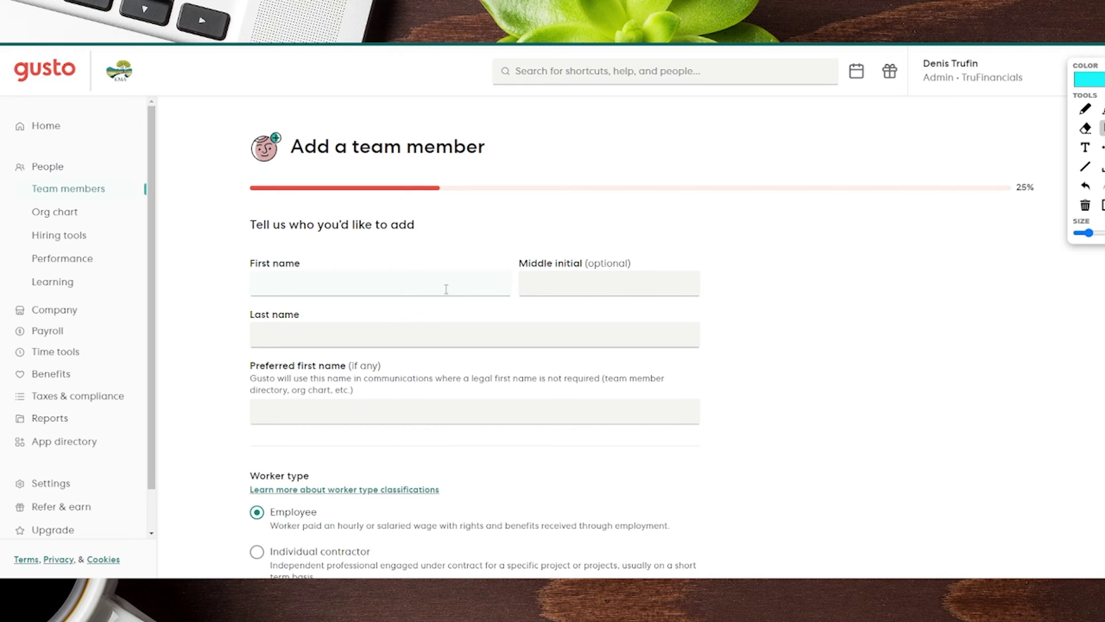
{"action": "scroll", "coordinate": [454, 310], "scroll_direction": "down", "scroll_amount": 2}
{"action": "scroll", "coordinate": [455, 310], "scroll_direction": "down", "scroll_amount": 3}
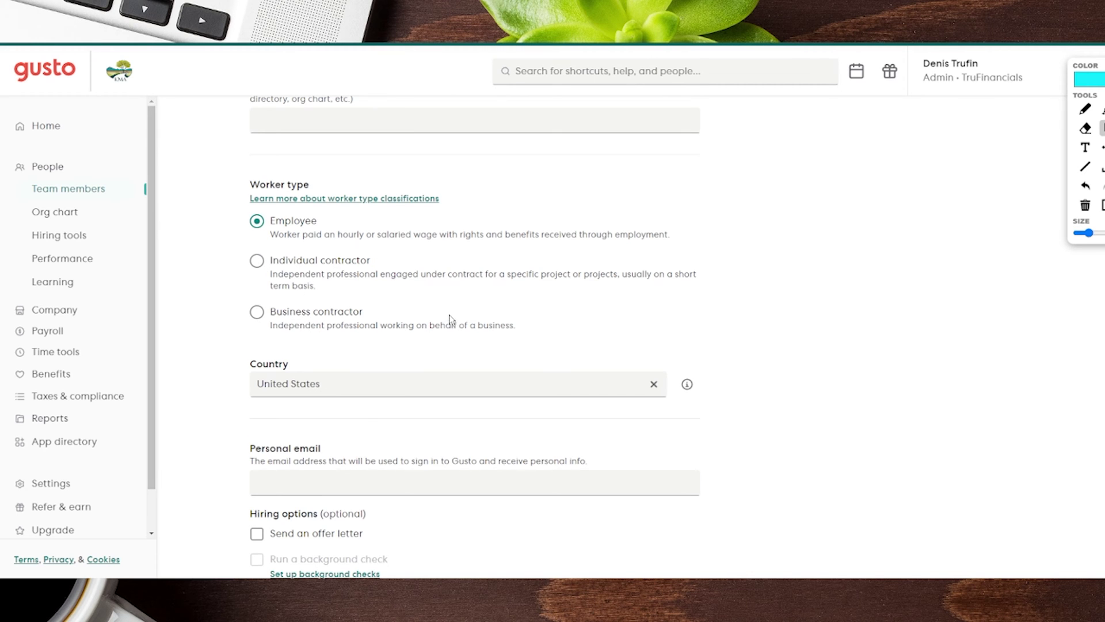
{"action": "scroll", "coordinate": [452, 318], "scroll_direction": "down", "scroll_amount": 2}
{"action": "left_click", "coordinate": [257, 160]}
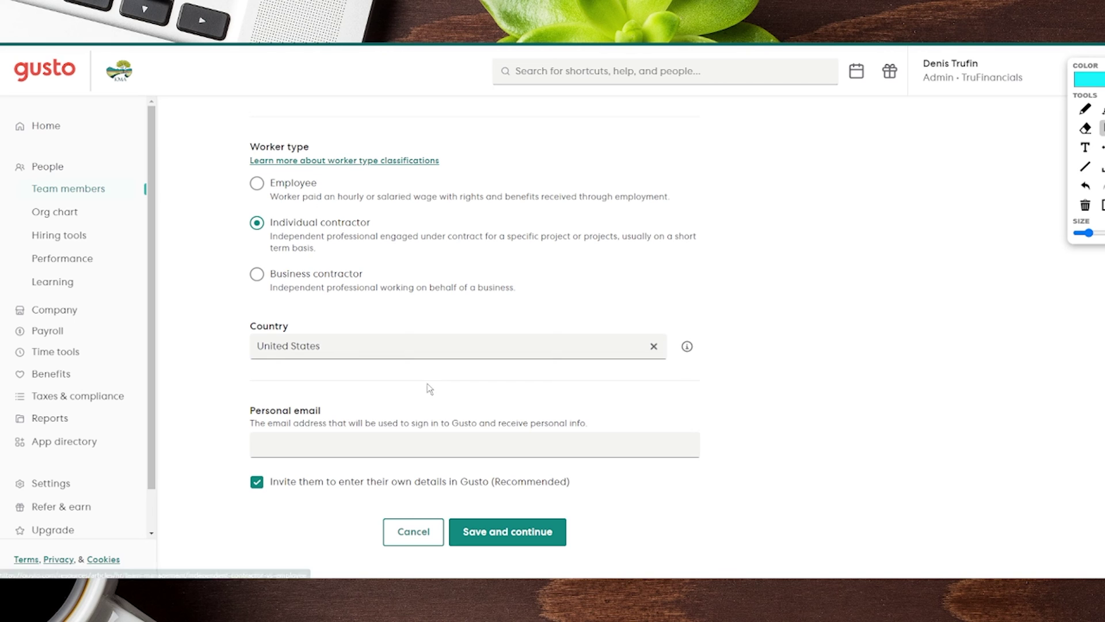
{"action": "scroll", "coordinate": [348, 437], "scroll_direction": "up", "scroll_amount": 4}
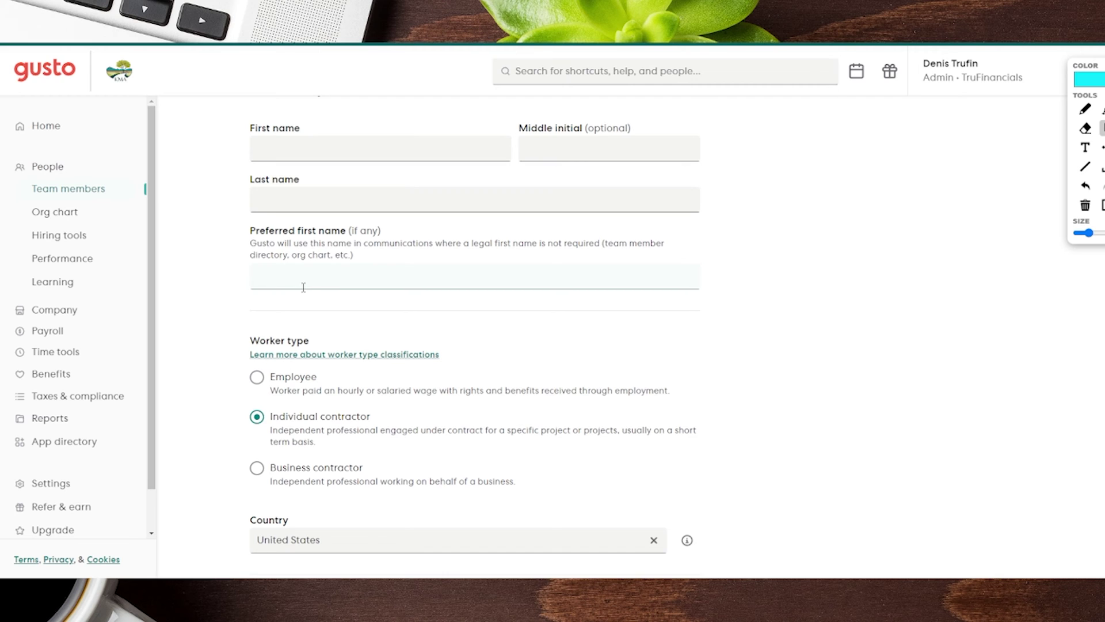
{"action": "scroll", "coordinate": [304, 287], "scroll_direction": "down", "scroll_amount": 4}
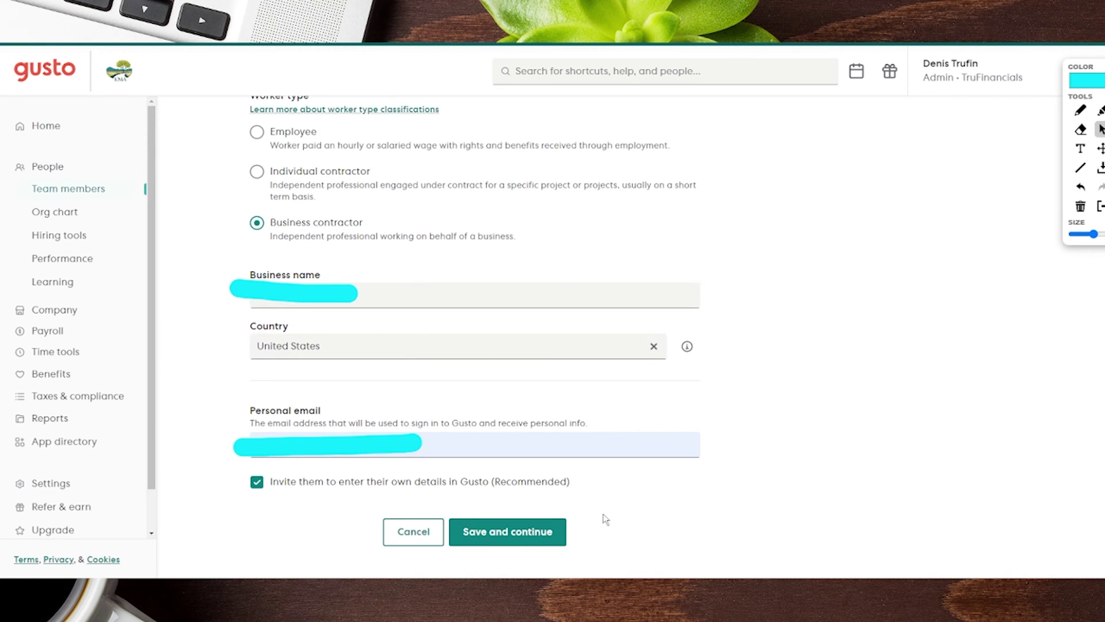
Step: Save the worker details, then open and close the Department list without choosing one
{"action": "left_click", "coordinate": [504, 532]}
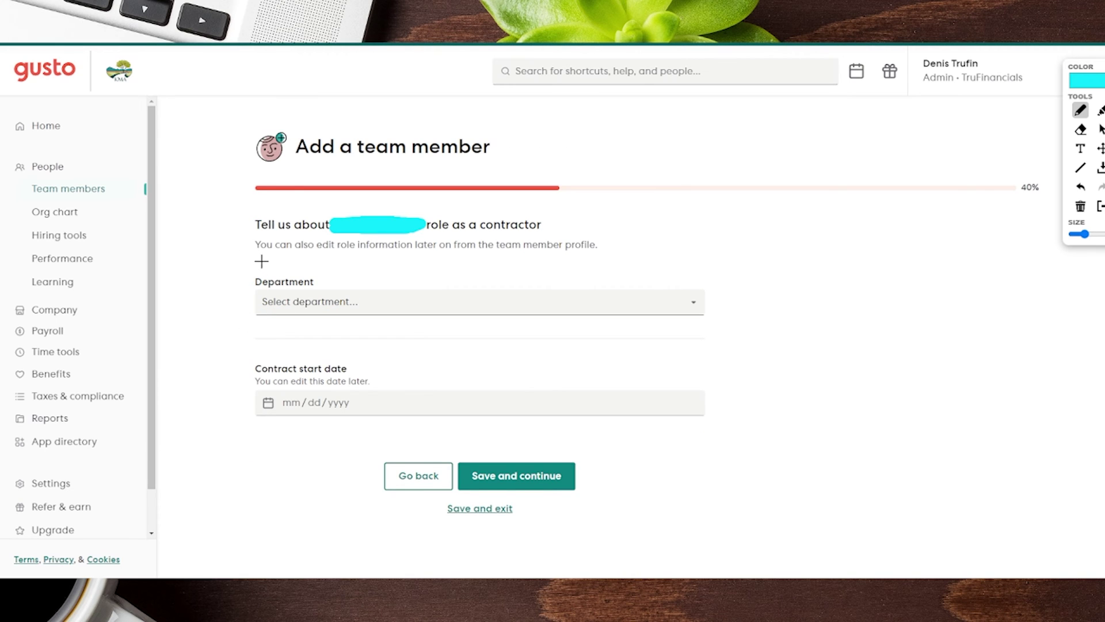
{"action": "mouse_move", "coordinate": [267, 258]}
{"action": "left_mouse_down"}
{"action": "mouse_move", "coordinate": [246, 260]}
{"action": "mouse_move", "coordinate": [237, 324]}
{"action": "mouse_move", "coordinate": [258, 328]}
{"action": "left_mouse_up"}
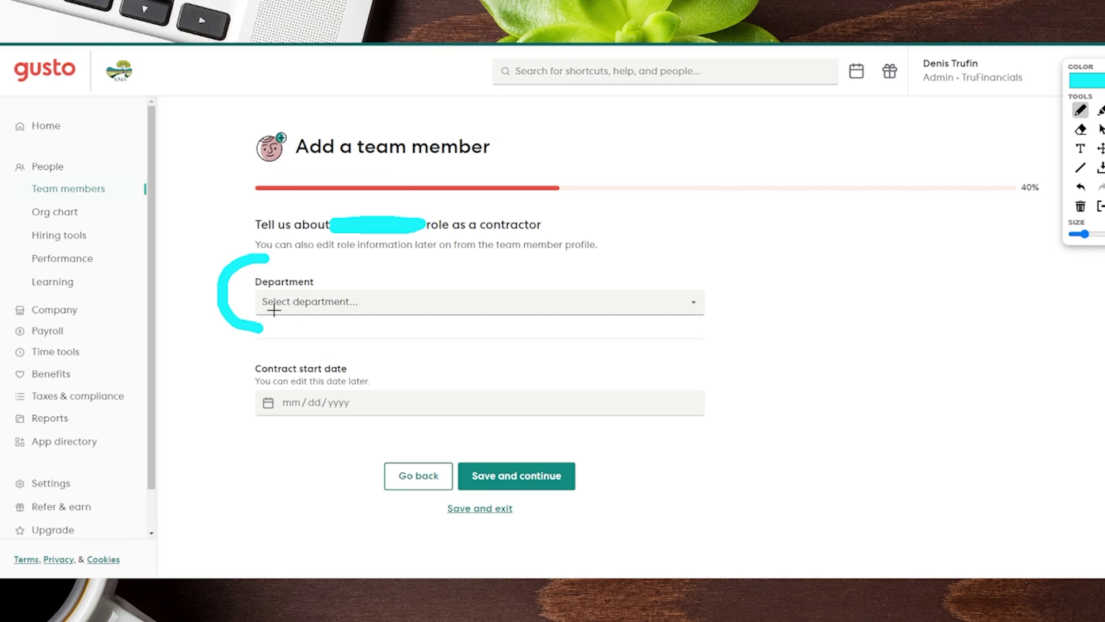
{"action": "left_click", "coordinate": [1100, 129]}
{"action": "left_click", "coordinate": [328, 302]}
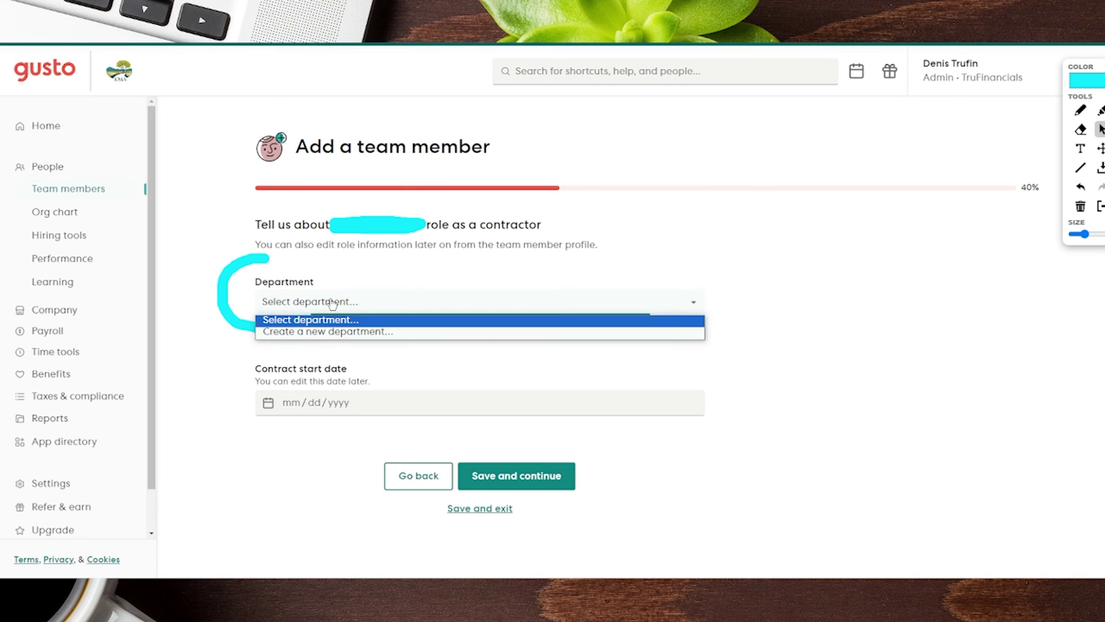
{"action": "left_click", "coordinate": [308, 320]}
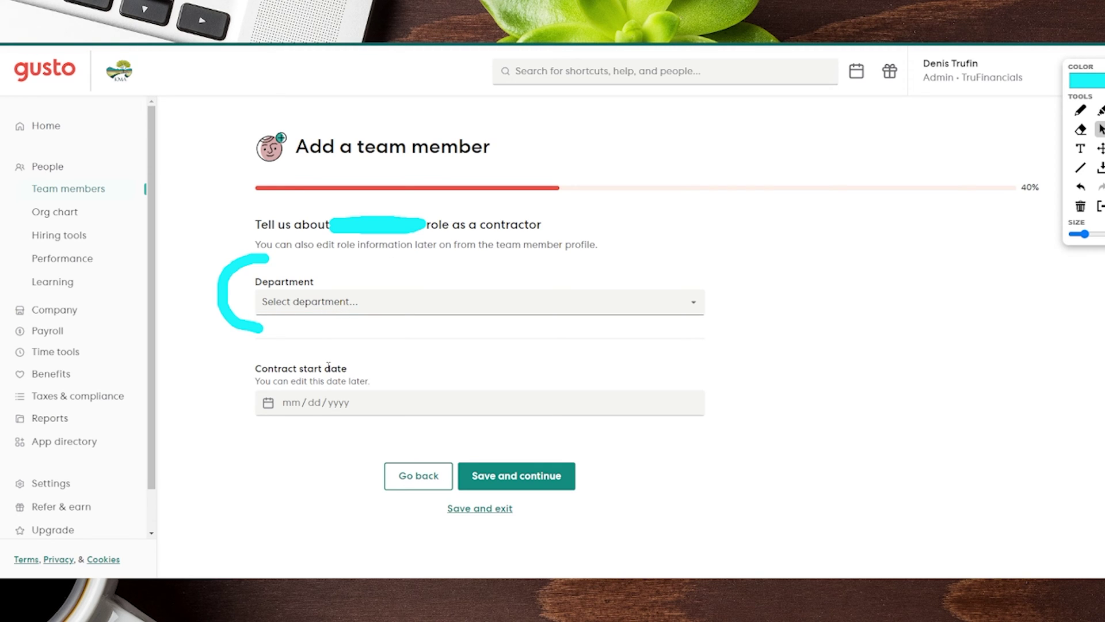
Step: Leave the Contract start date empty so it is flagged as required
{"action": "left_click", "coordinate": [1080, 110]}
{"action": "left_click_drag", "start_coordinate": [271, 351], "coordinate": [298, 450]}
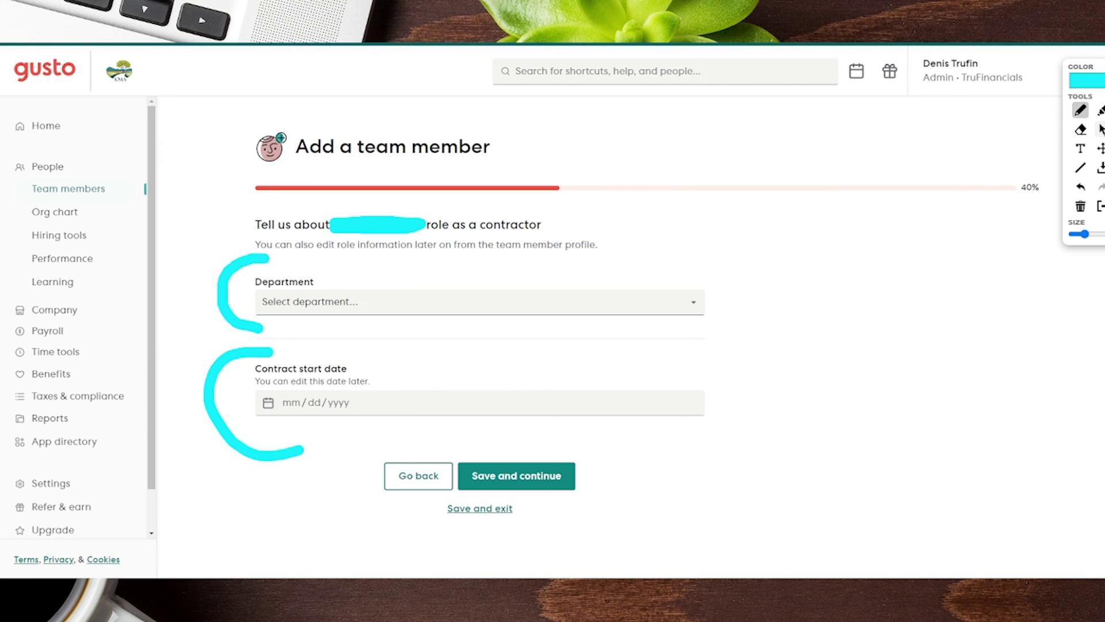
{"action": "left_click", "coordinate": [1101, 129]}
{"action": "left_click", "coordinate": [410, 402]}
{"action": "key", "text": "Return"}
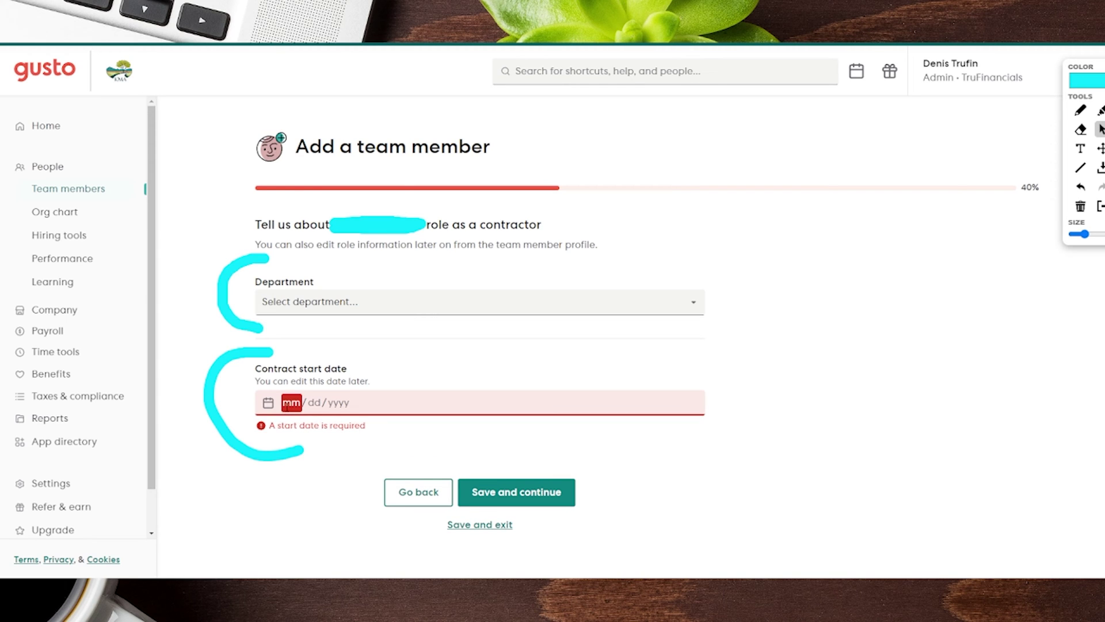
{"action": "left_click", "coordinate": [492, 438]}
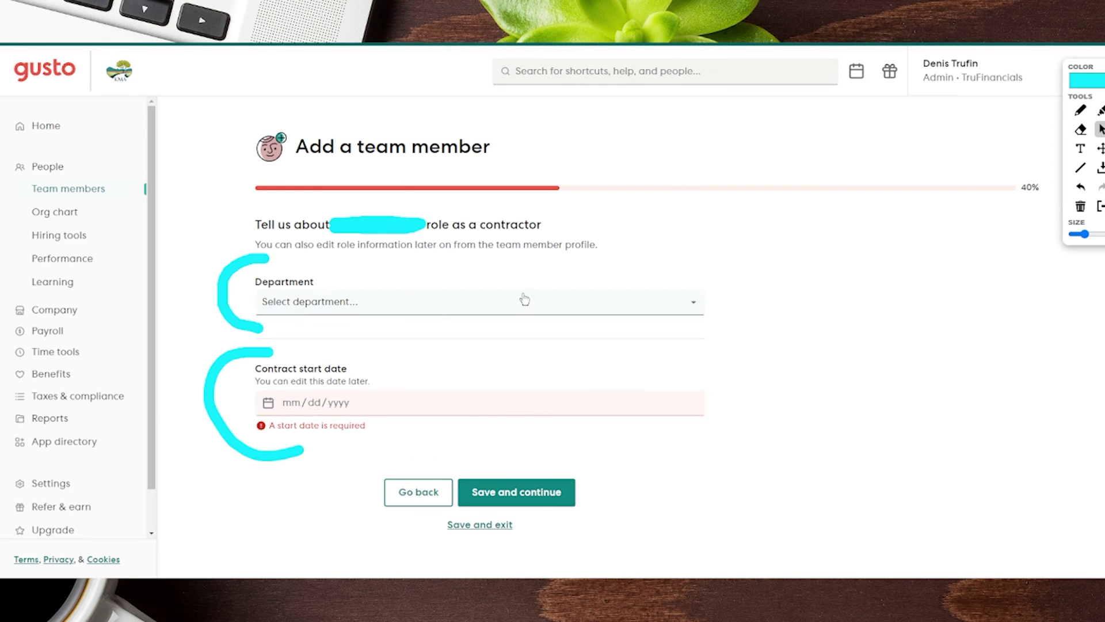
Step: Save the role details to advance to the compensation step
{"action": "left_click", "coordinate": [498, 493]}
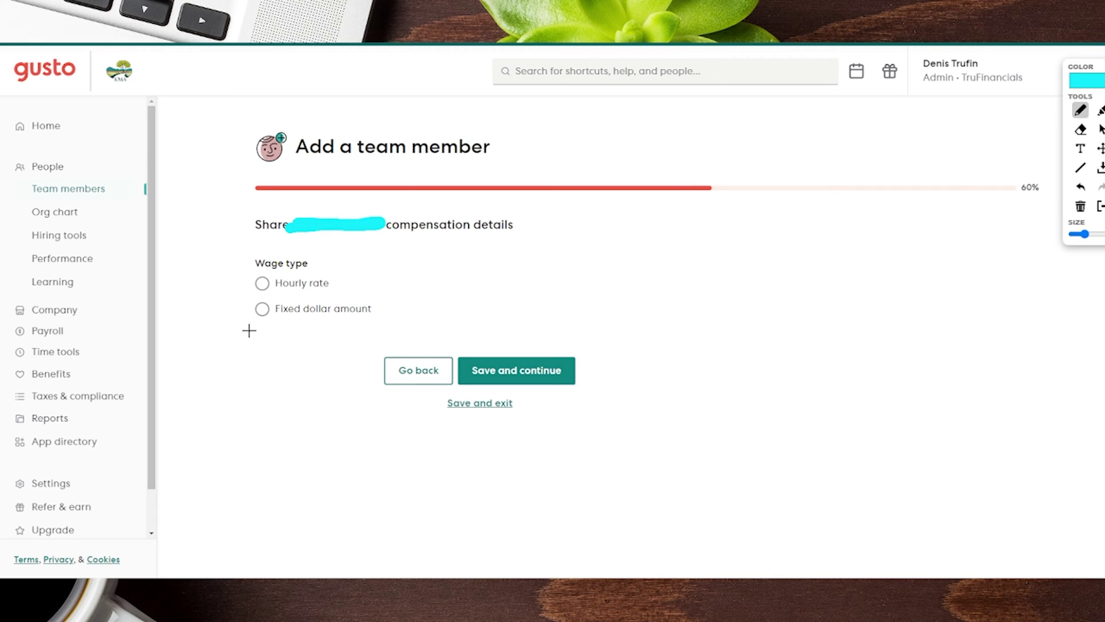
{"action": "left_click_drag", "start_coordinate": [257, 330], "coordinate": [410, 330]}
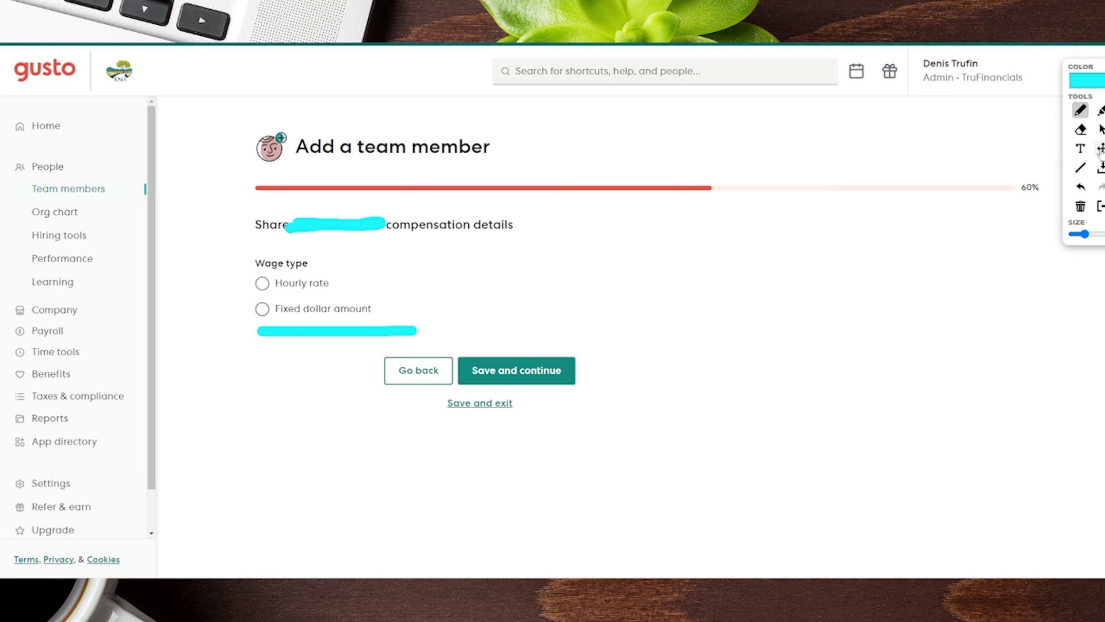
{"action": "left_click", "coordinate": [1100, 129]}
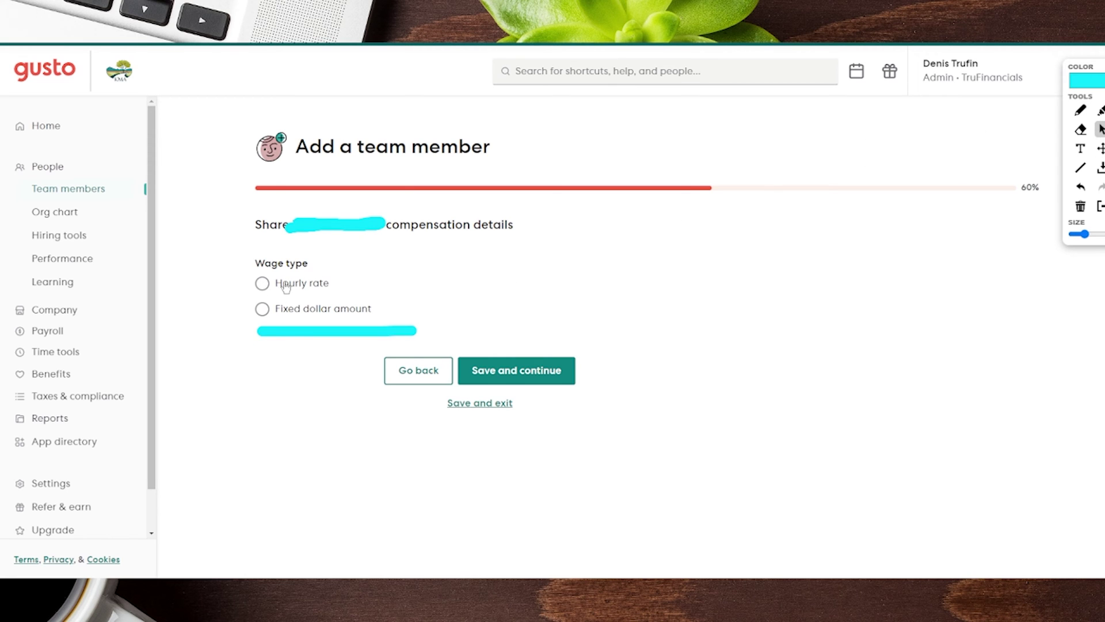
Step: Set the wage type to Hourly rate and save to reach the 80% W-9 step
{"action": "left_click", "coordinate": [262, 283]}
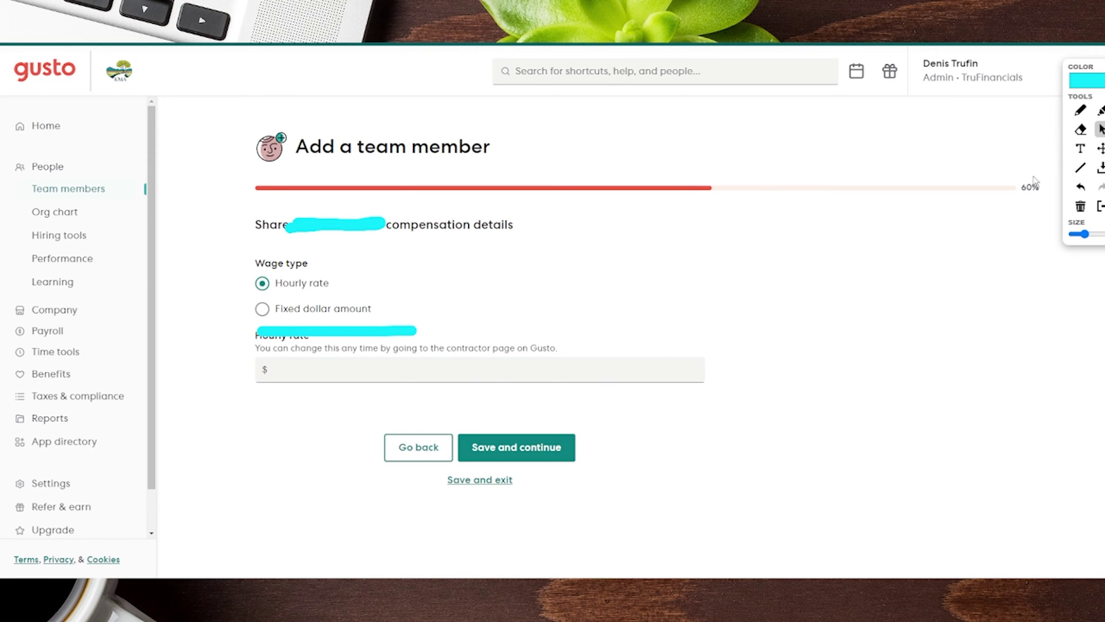
{"action": "left_click", "coordinate": [1080, 129]}
{"action": "left_click_drag", "start_coordinate": [239, 338], "coordinate": [449, 325]}
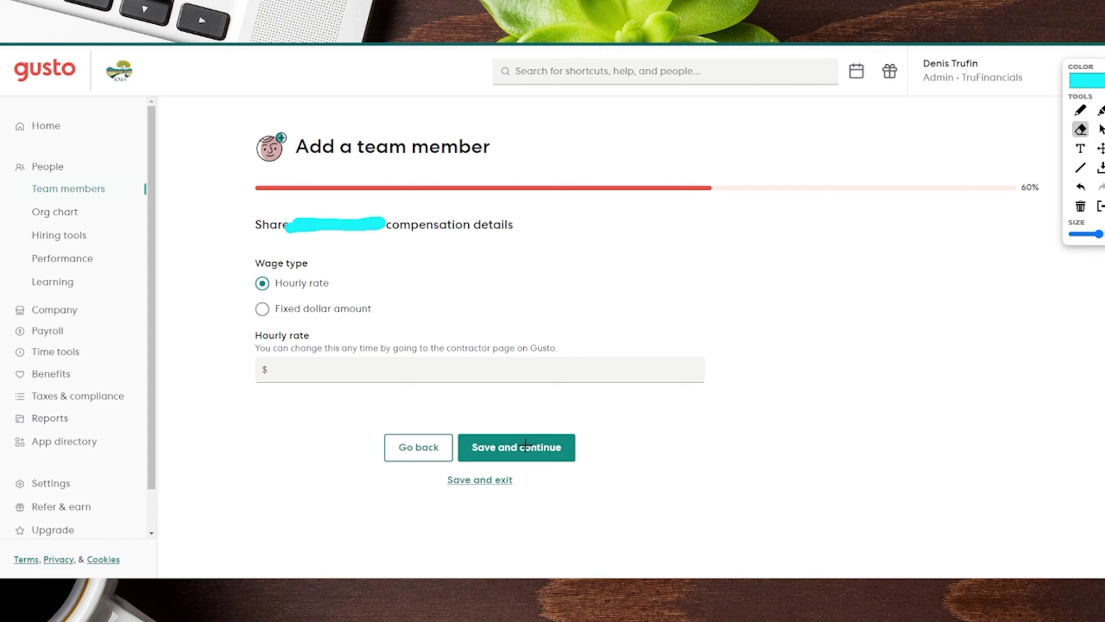
{"action": "left_click", "coordinate": [1100, 129]}
{"action": "left_click", "coordinate": [263, 311]}
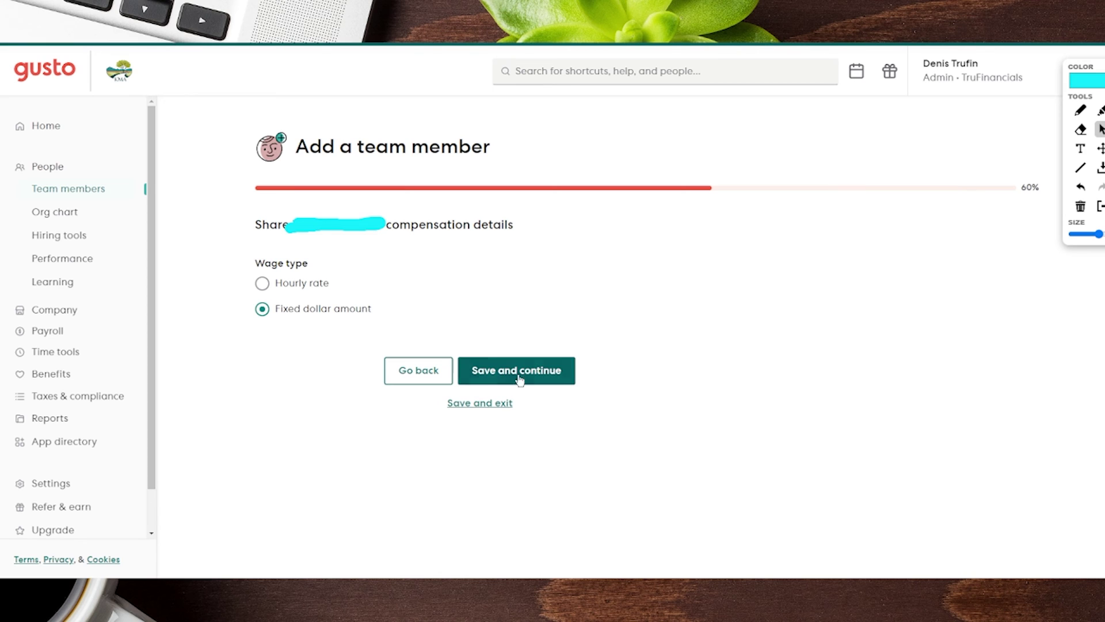
{"action": "left_click", "coordinate": [262, 284]}
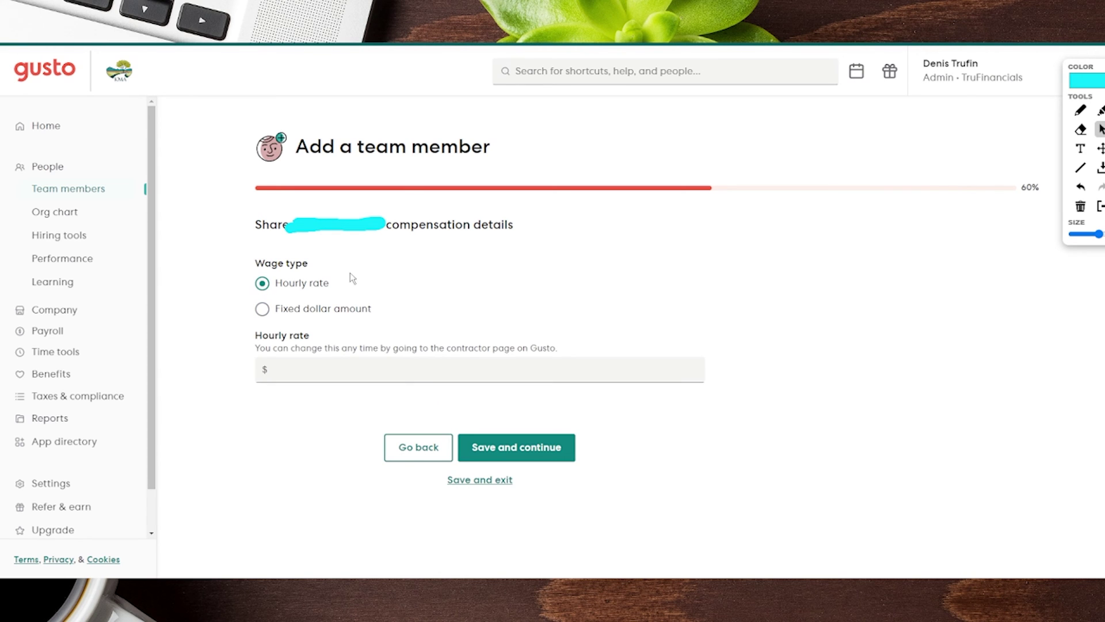
{"action": "left_click", "coordinate": [495, 446]}
Step: Highlight the automatically included W-9 form and continue to the 100% review page
{"action": "key", "text": "p"}
{"action": "mouse_move", "coordinate": [279, 206]}
{"action": "left_mouse_down"}
{"action": "mouse_move", "coordinate": [222, 305]}
{"action": "mouse_move", "coordinate": [293, 326]}
{"action": "left_mouse_up"}
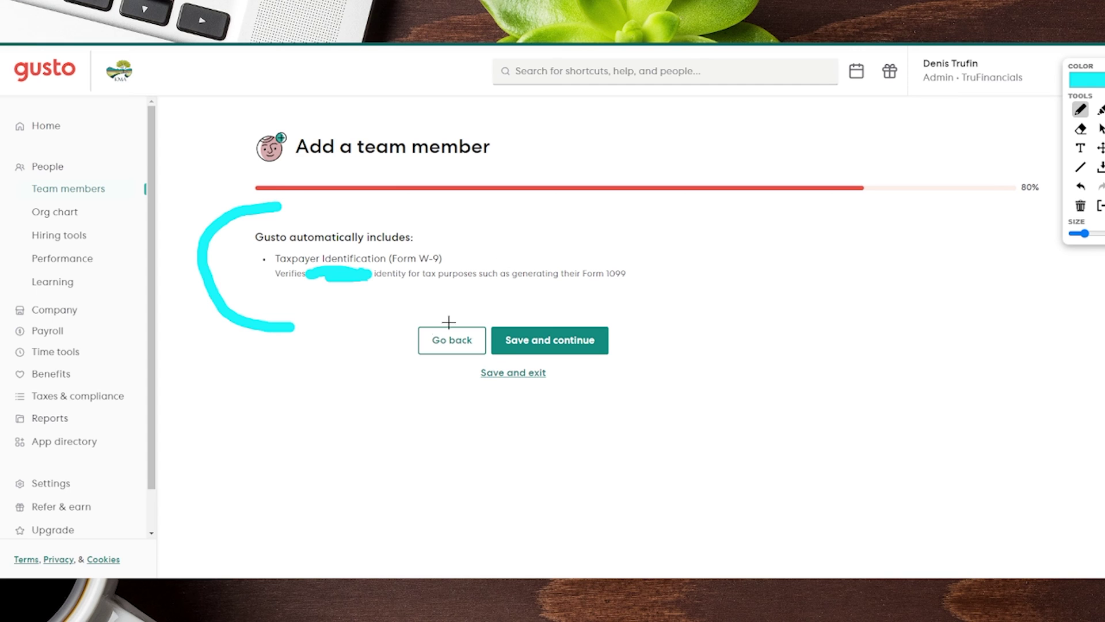
{"action": "left_click_drag", "start_coordinate": [603, 296], "coordinate": [607, 378]}
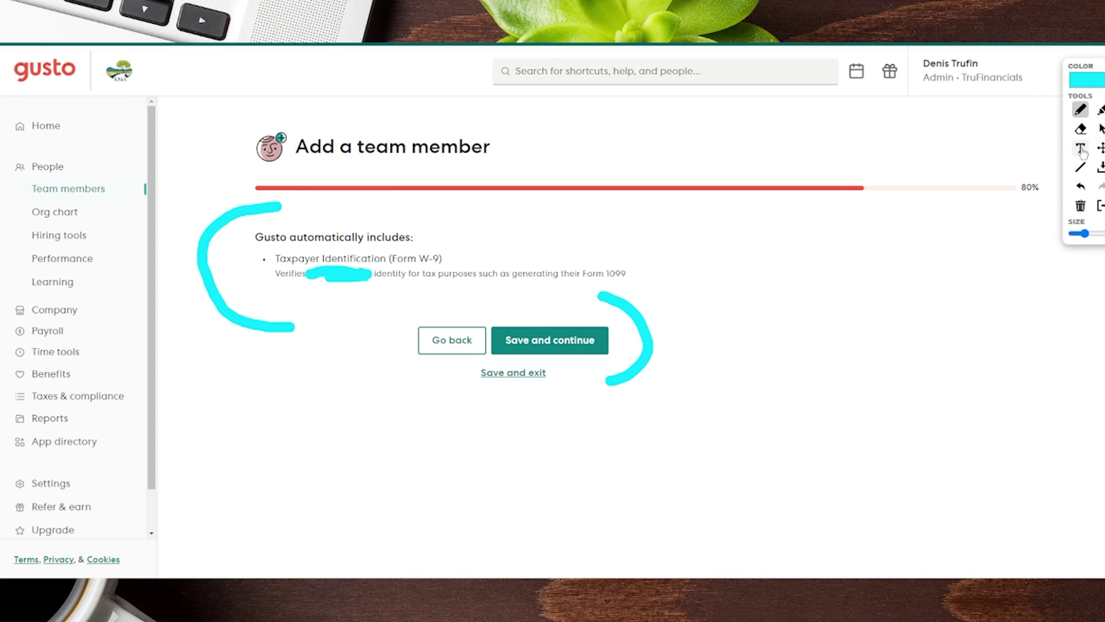
{"action": "left_click", "coordinate": [1101, 128]}
Step: Mark the review page heading and the editable personal details
{"action": "left_click", "coordinate": [575, 340]}
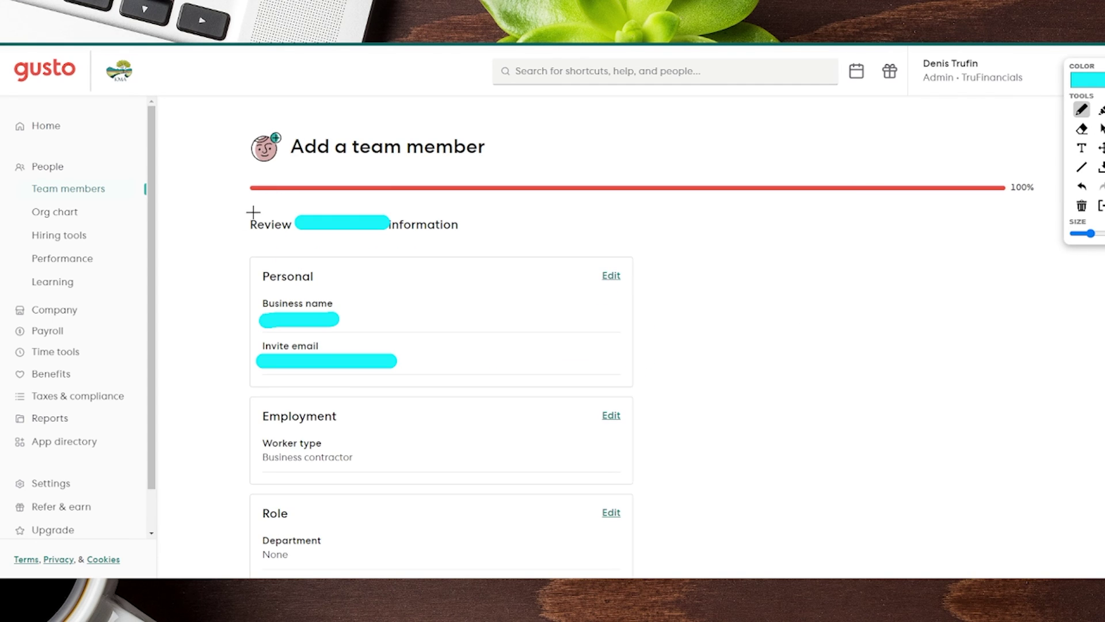
{"action": "mouse_move", "coordinate": [247, 202]}
{"action": "left_mouse_down"}
{"action": "mouse_move", "coordinate": [230, 210]}
{"action": "mouse_move", "coordinate": [178, 419]}
{"action": "mouse_move", "coordinate": [214, 522]}
{"action": "left_mouse_up"}
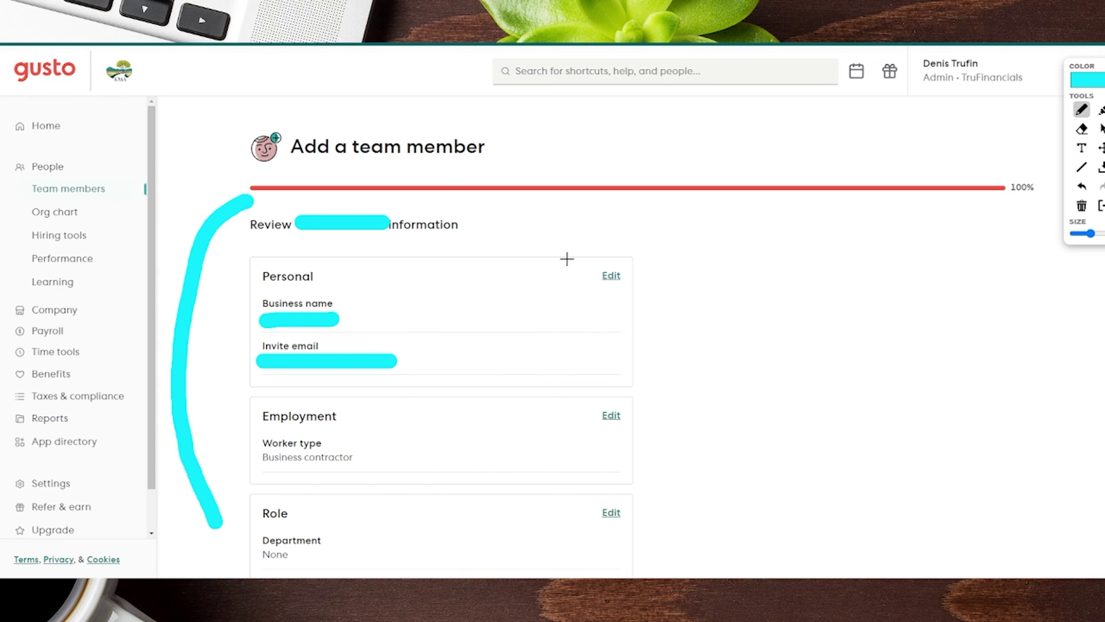
{"action": "mouse_move", "coordinate": [581, 246]}
{"action": "left_mouse_down"}
{"action": "mouse_move", "coordinate": [564, 277]}
{"action": "mouse_move", "coordinate": [565, 238]}
{"action": "left_mouse_up"}
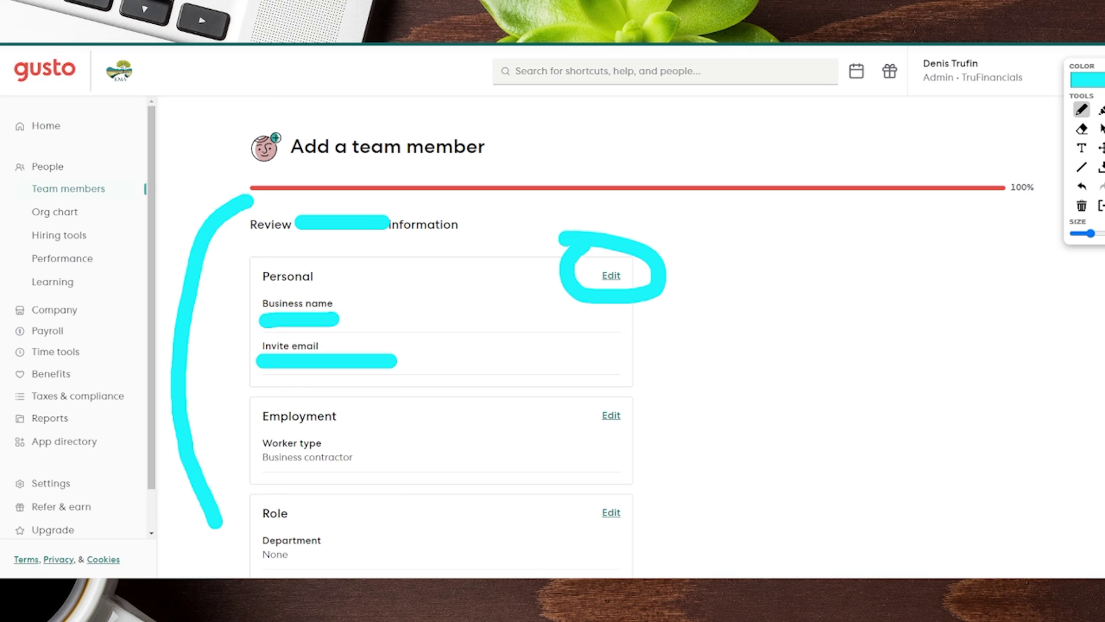
Step: Mark the department, start date, hourly wage, W-9 form and the add-contractor button
{"action": "scroll", "coordinate": [230, 133], "scroll_direction": "down", "scroll_amount": 7}
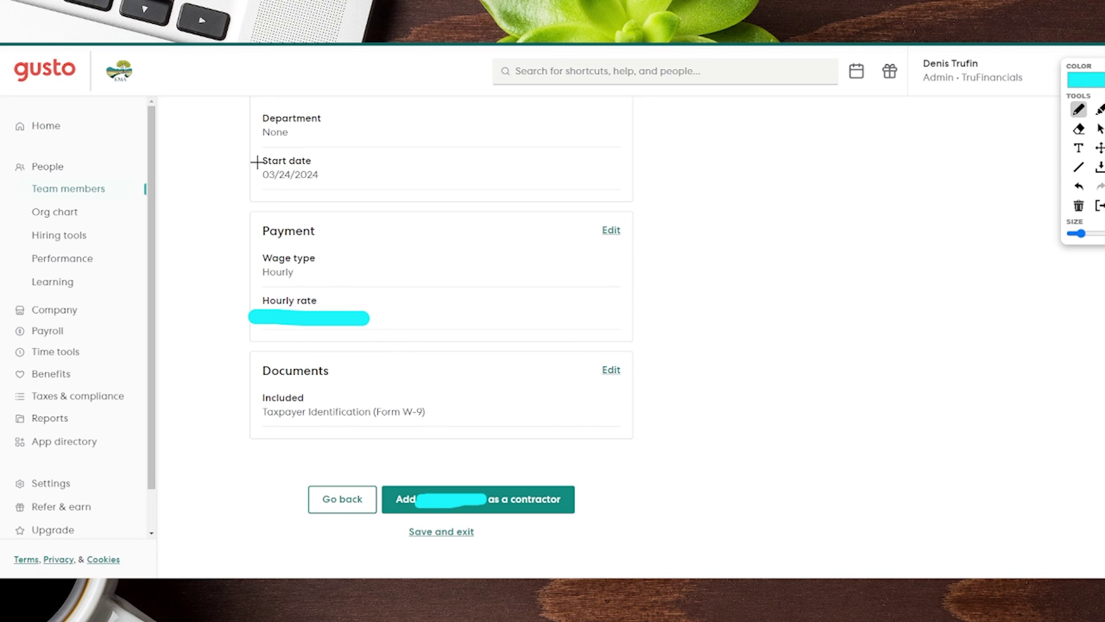
{"action": "left_click_drag", "start_coordinate": [202, 184], "coordinate": [241, 174]}
{"action": "left_click_drag", "start_coordinate": [208, 140], "coordinate": [249, 131]}
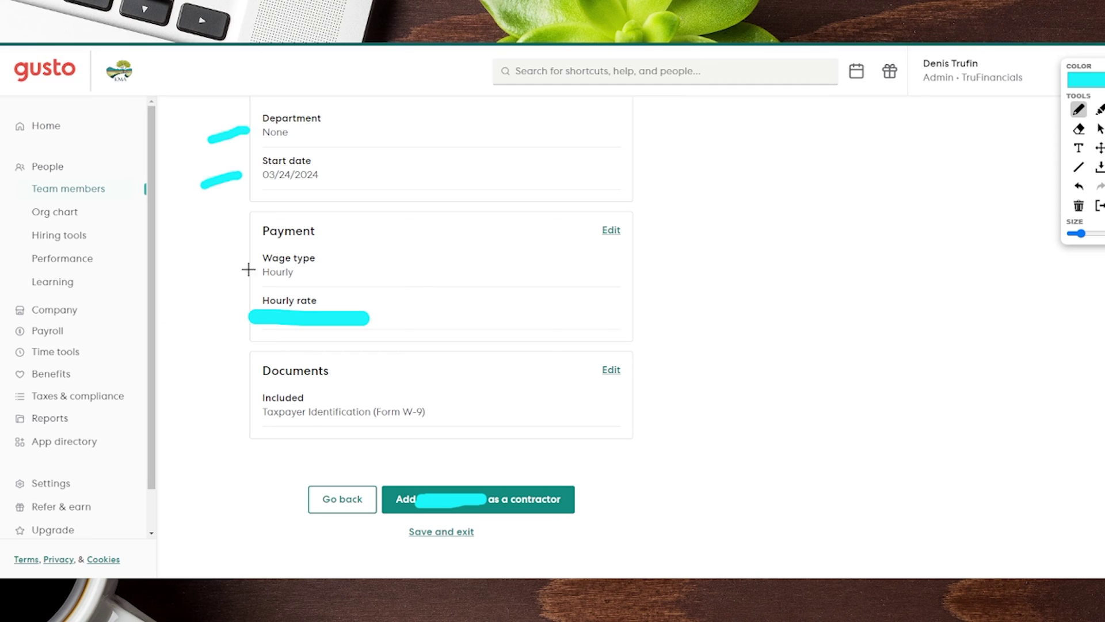
{"action": "left_click_drag", "start_coordinate": [224, 283], "coordinate": [259, 275]}
{"action": "mouse_move", "coordinate": [196, 338]}
{"action": "left_mouse_down"}
{"action": "mouse_move", "coordinate": [239, 318]}
{"action": "mouse_move", "coordinate": [230, 328]}
{"action": "left_mouse_up"}
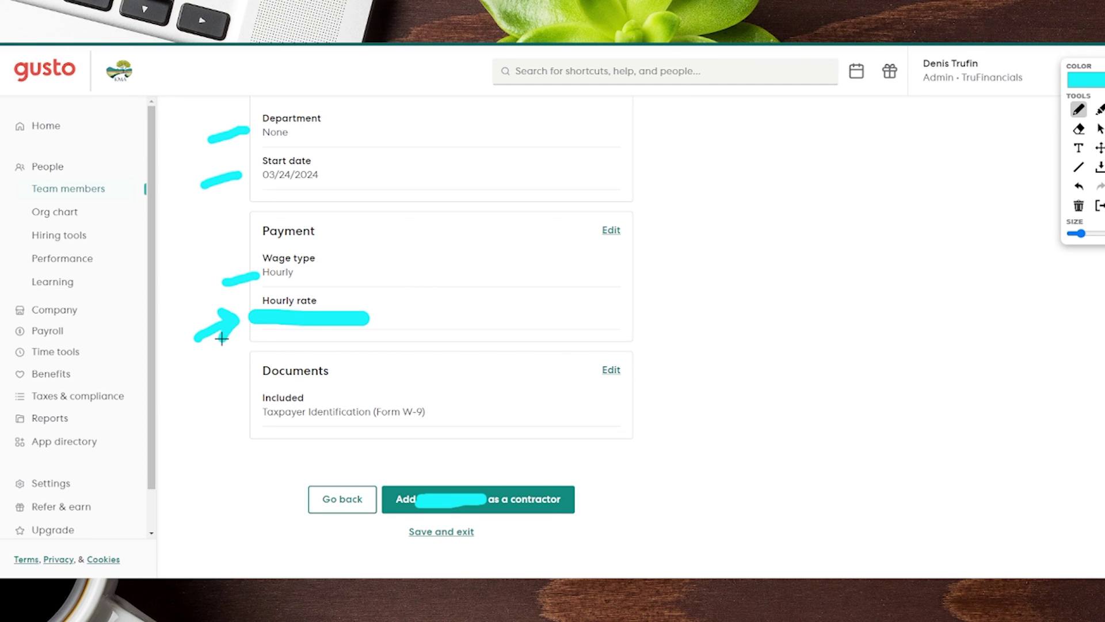
{"action": "left_click_drag", "start_coordinate": [212, 430], "coordinate": [243, 415]}
{"action": "mouse_move", "coordinate": [508, 447]}
{"action": "left_mouse_down"}
{"action": "mouse_move", "coordinate": [608, 527]}
{"action": "mouse_move", "coordinate": [528, 528]}
{"action": "left_mouse_up"}
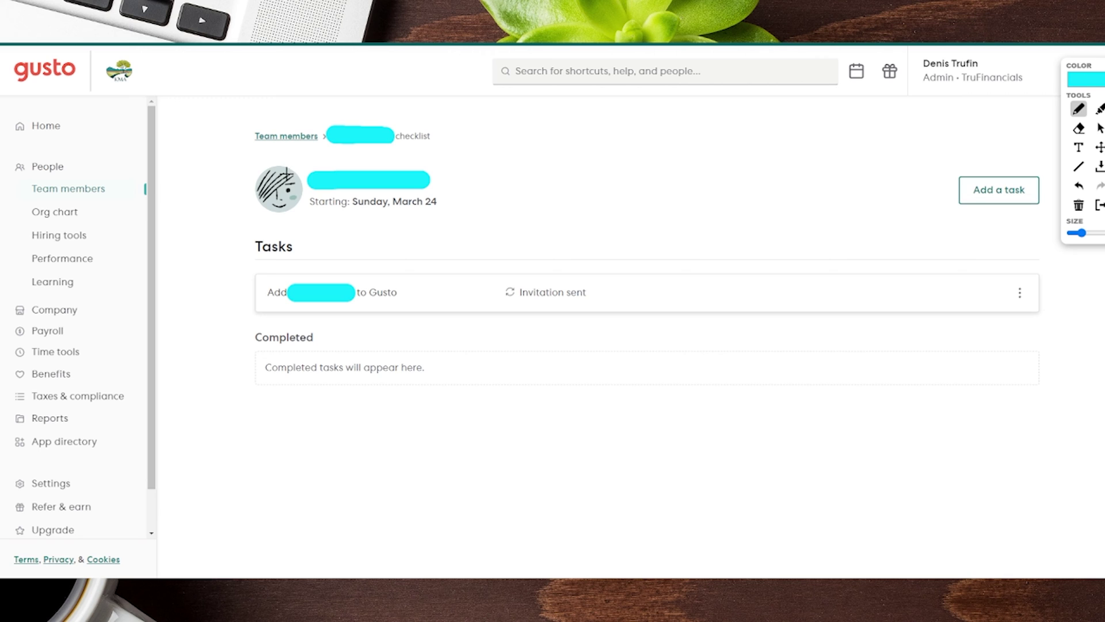
{"action": "left_click_drag", "start_coordinate": [274, 110], "coordinate": [239, 159]}
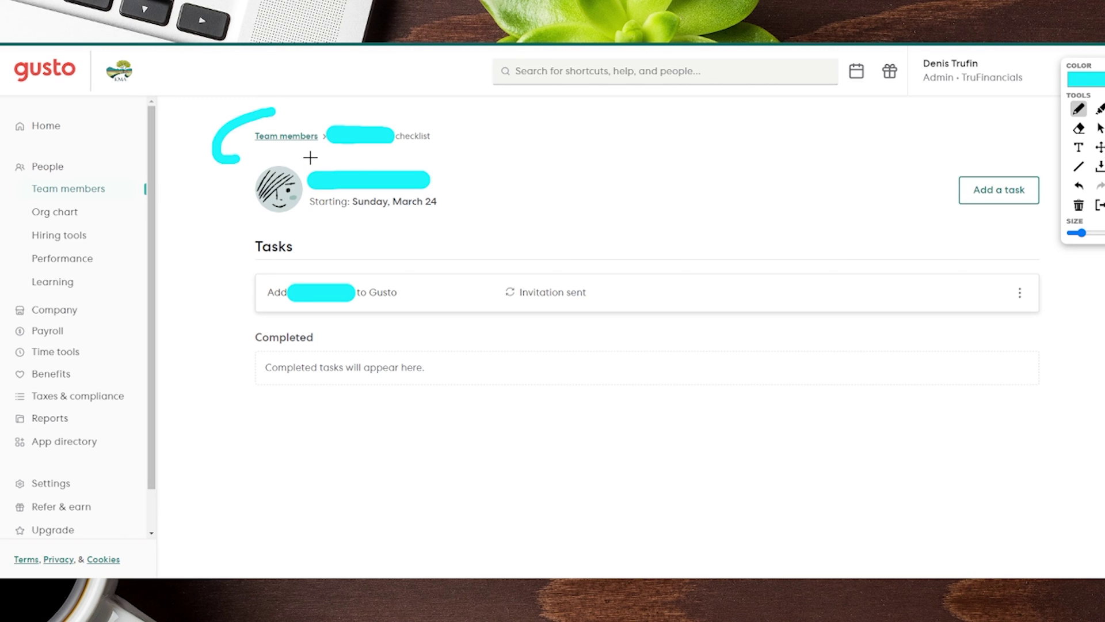
{"action": "left_click_drag", "start_coordinate": [308, 156], "coordinate": [469, 149]}
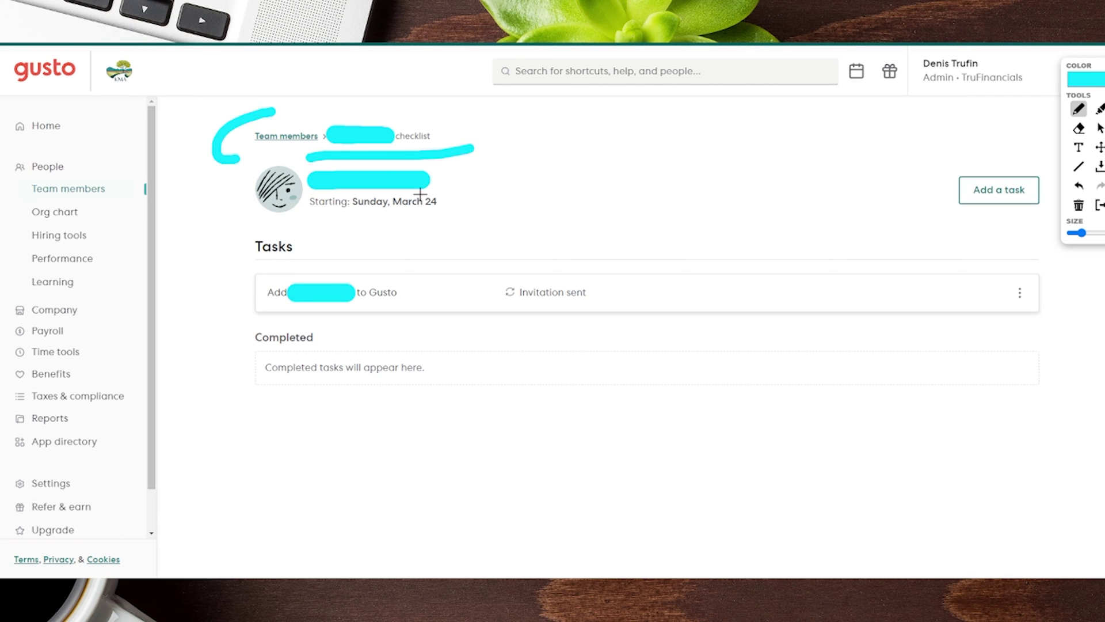
{"action": "left_click_drag", "start_coordinate": [323, 223], "coordinate": [457, 220]}
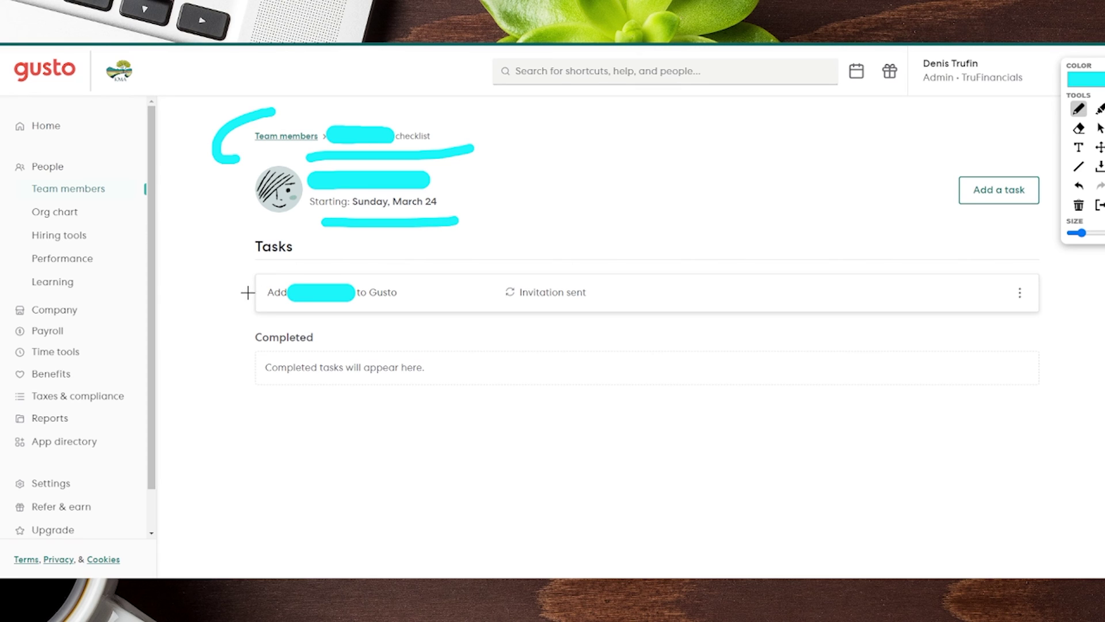
{"action": "mouse_move", "coordinate": [291, 227]}
{"action": "left_mouse_down"}
{"action": "mouse_move", "coordinate": [222, 252]}
{"action": "mouse_move", "coordinate": [240, 353]}
{"action": "left_mouse_up"}
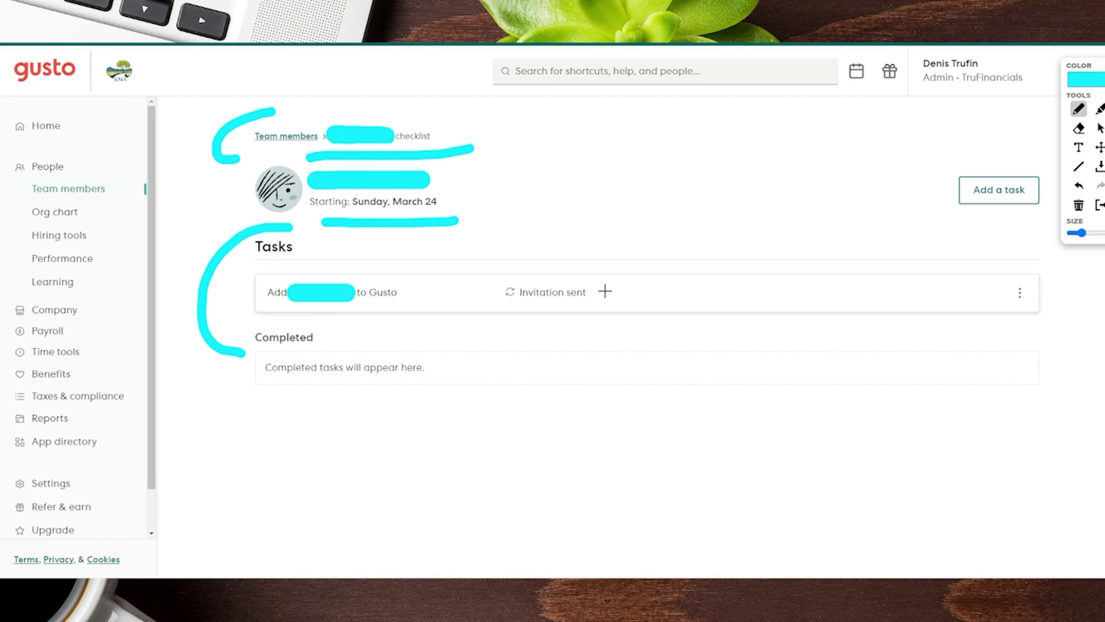
{"action": "mouse_move", "coordinate": [553, 265]}
{"action": "left_mouse_down"}
{"action": "mouse_move", "coordinate": [486, 318]}
{"action": "mouse_move", "coordinate": [471, 260]}
{"action": "left_mouse_up"}
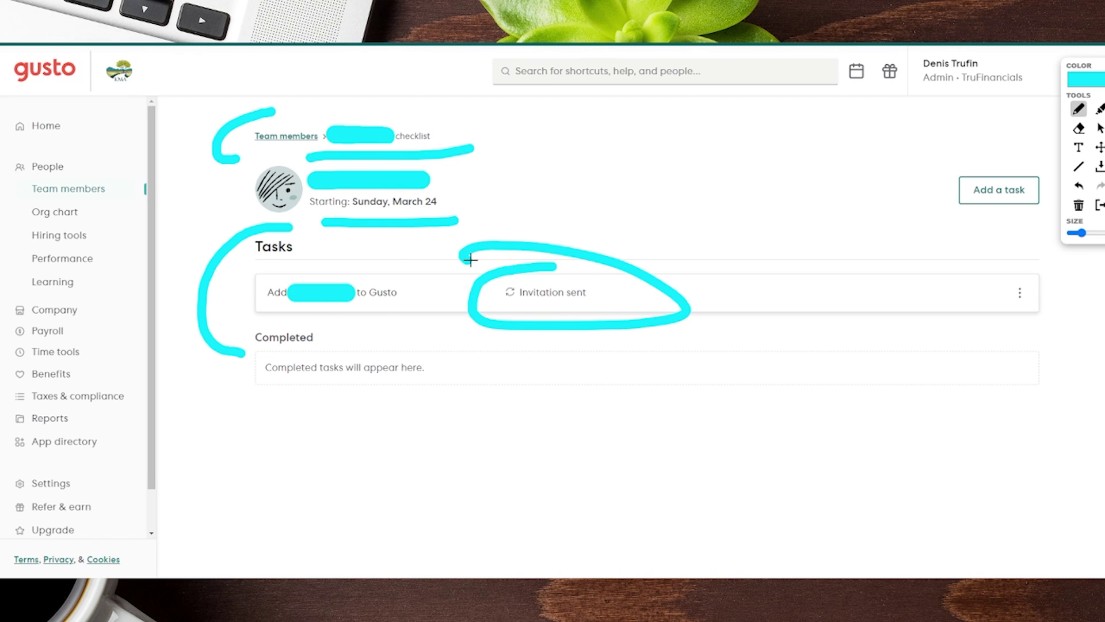